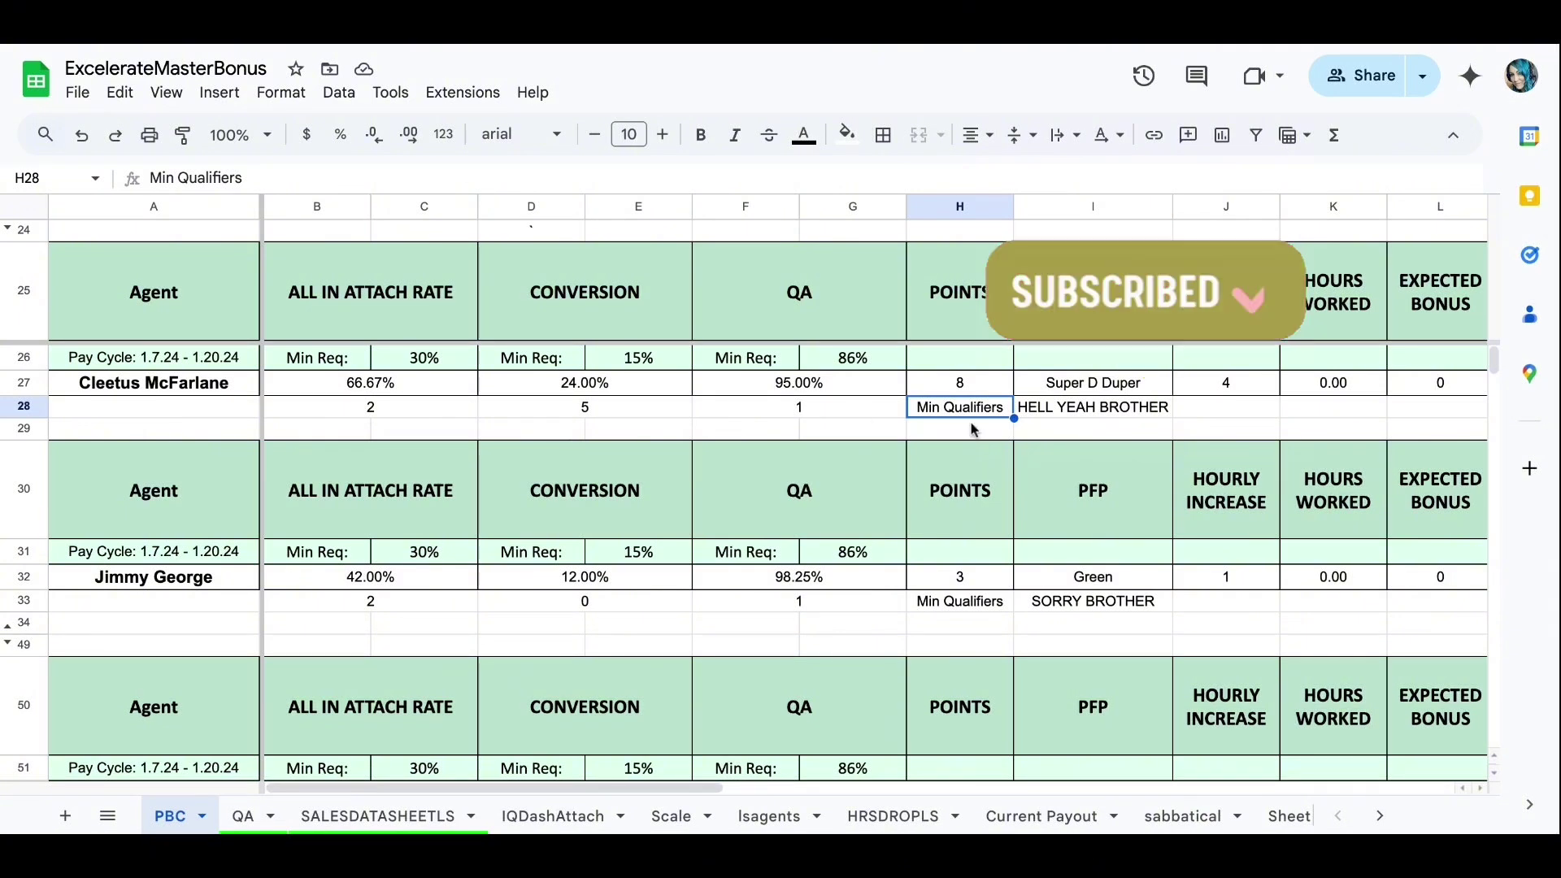
- Add a conditional format rule to the whole PFP column for cells whose text is exactly "HELL YEAH BROTHER"
left_click(1047, 411)
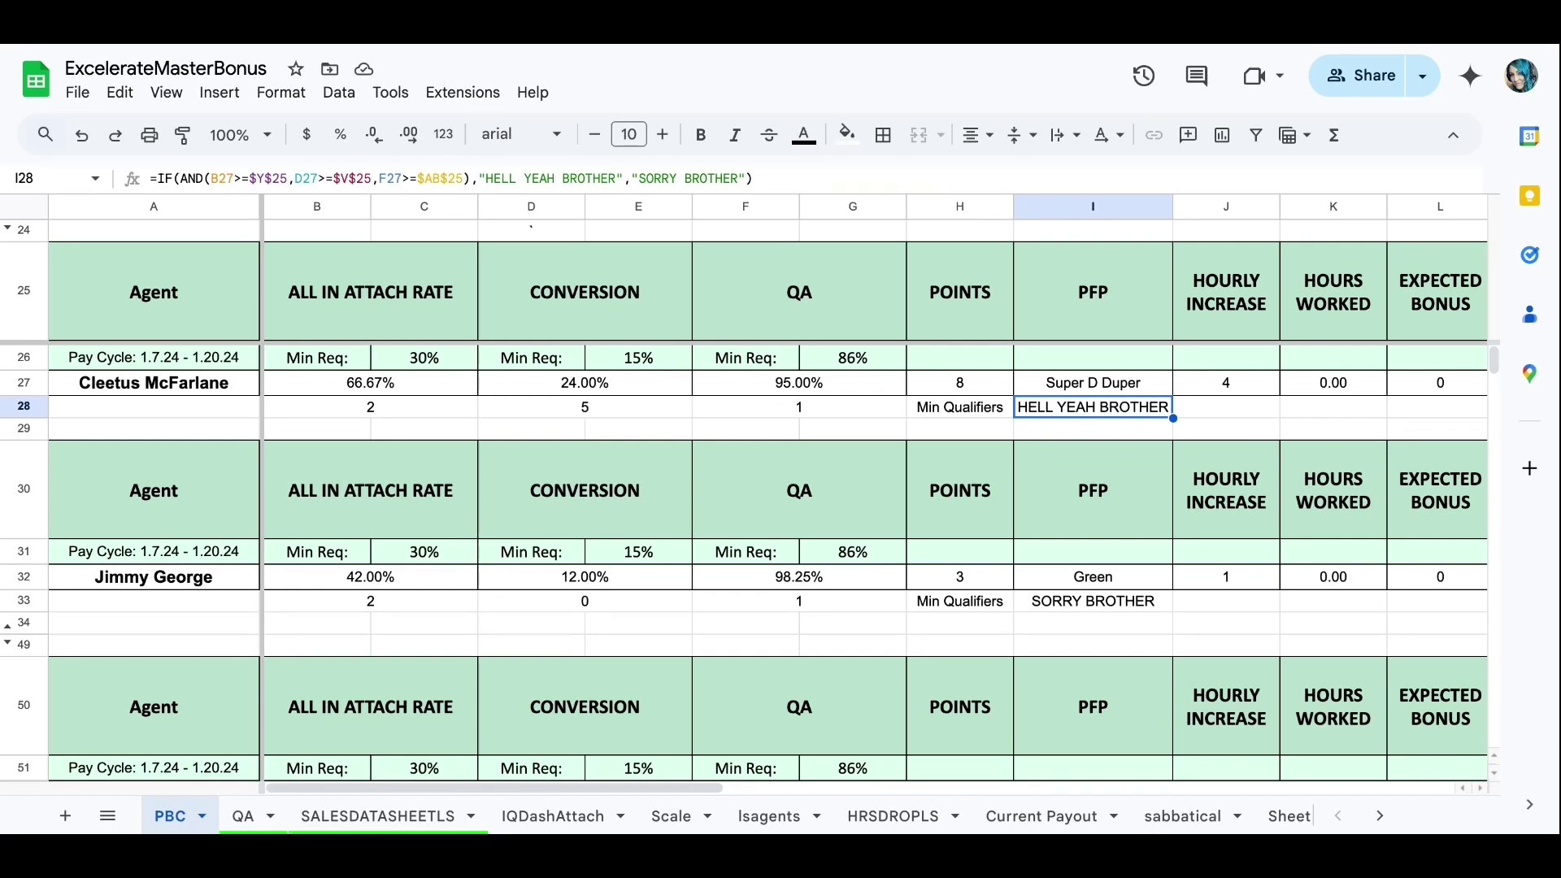
left_click(1098, 209)
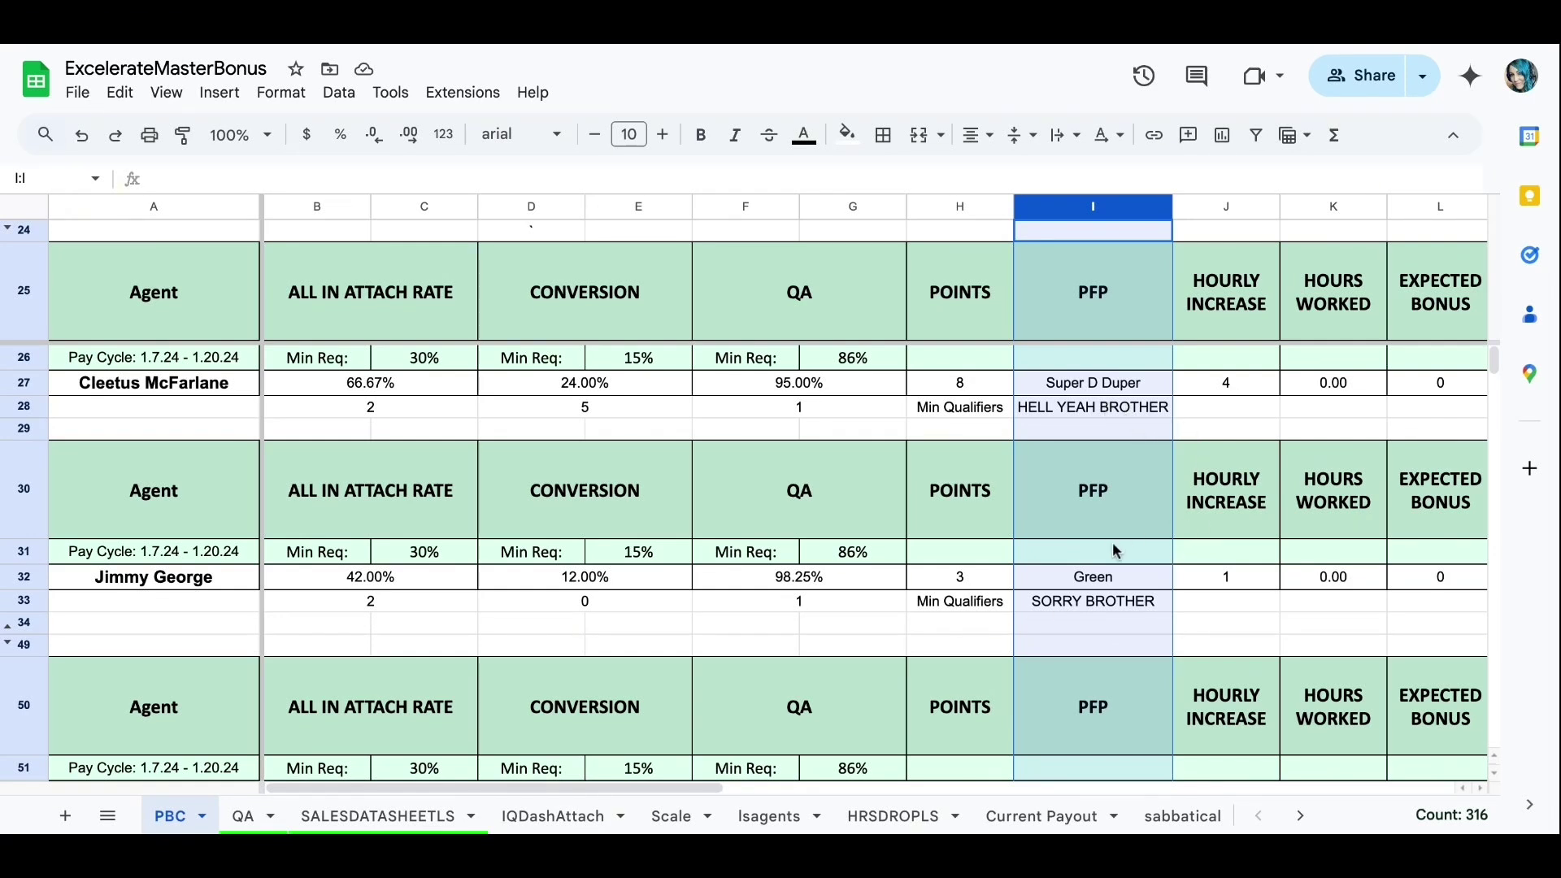
left_click(296, 96)
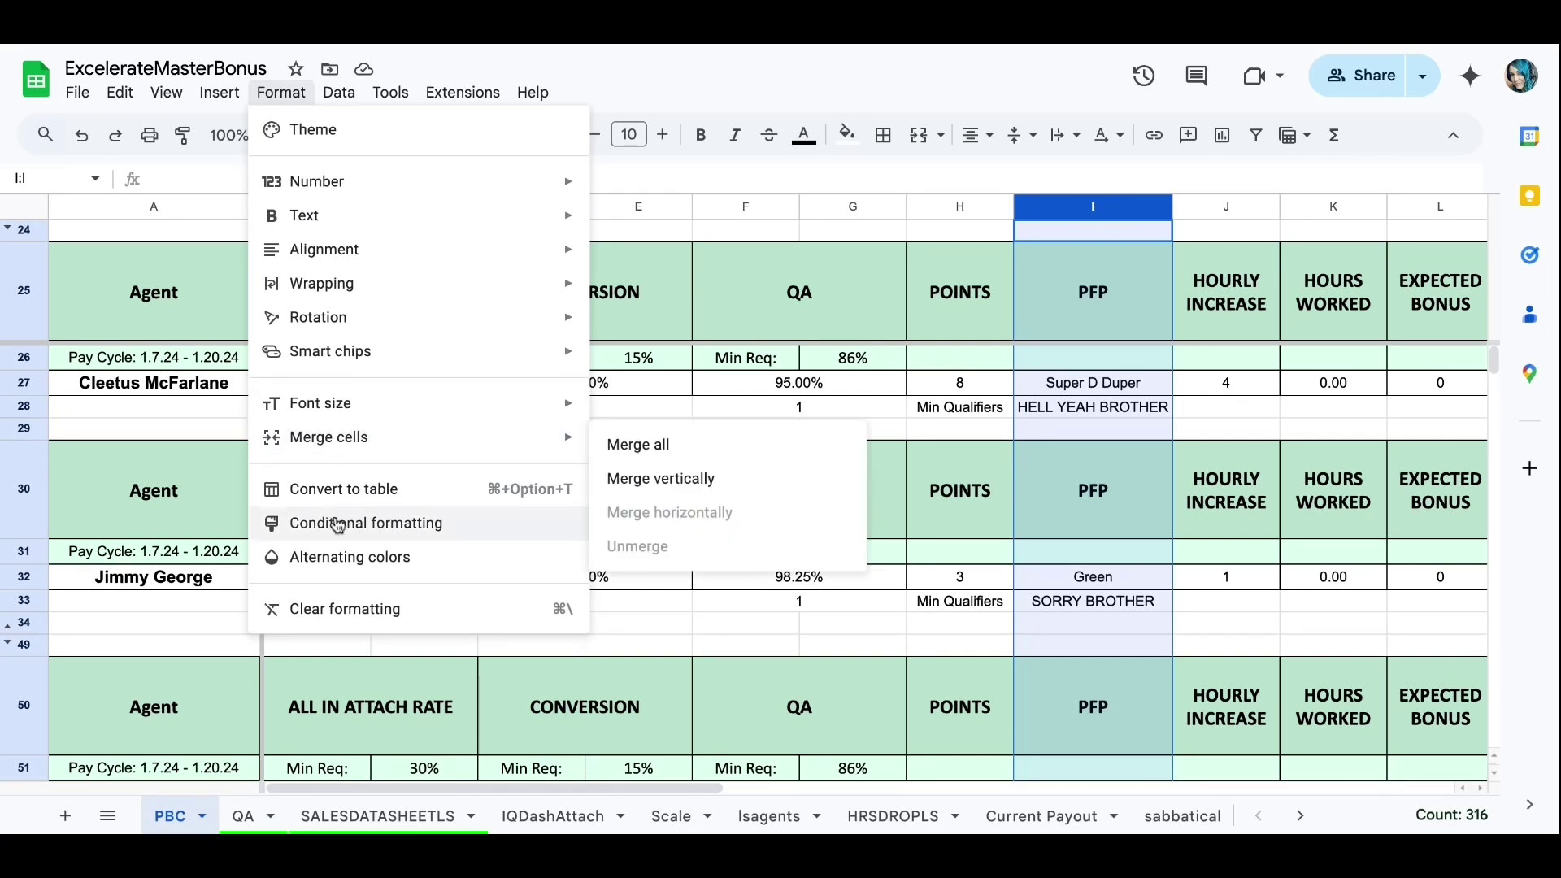
left_click(403, 530)
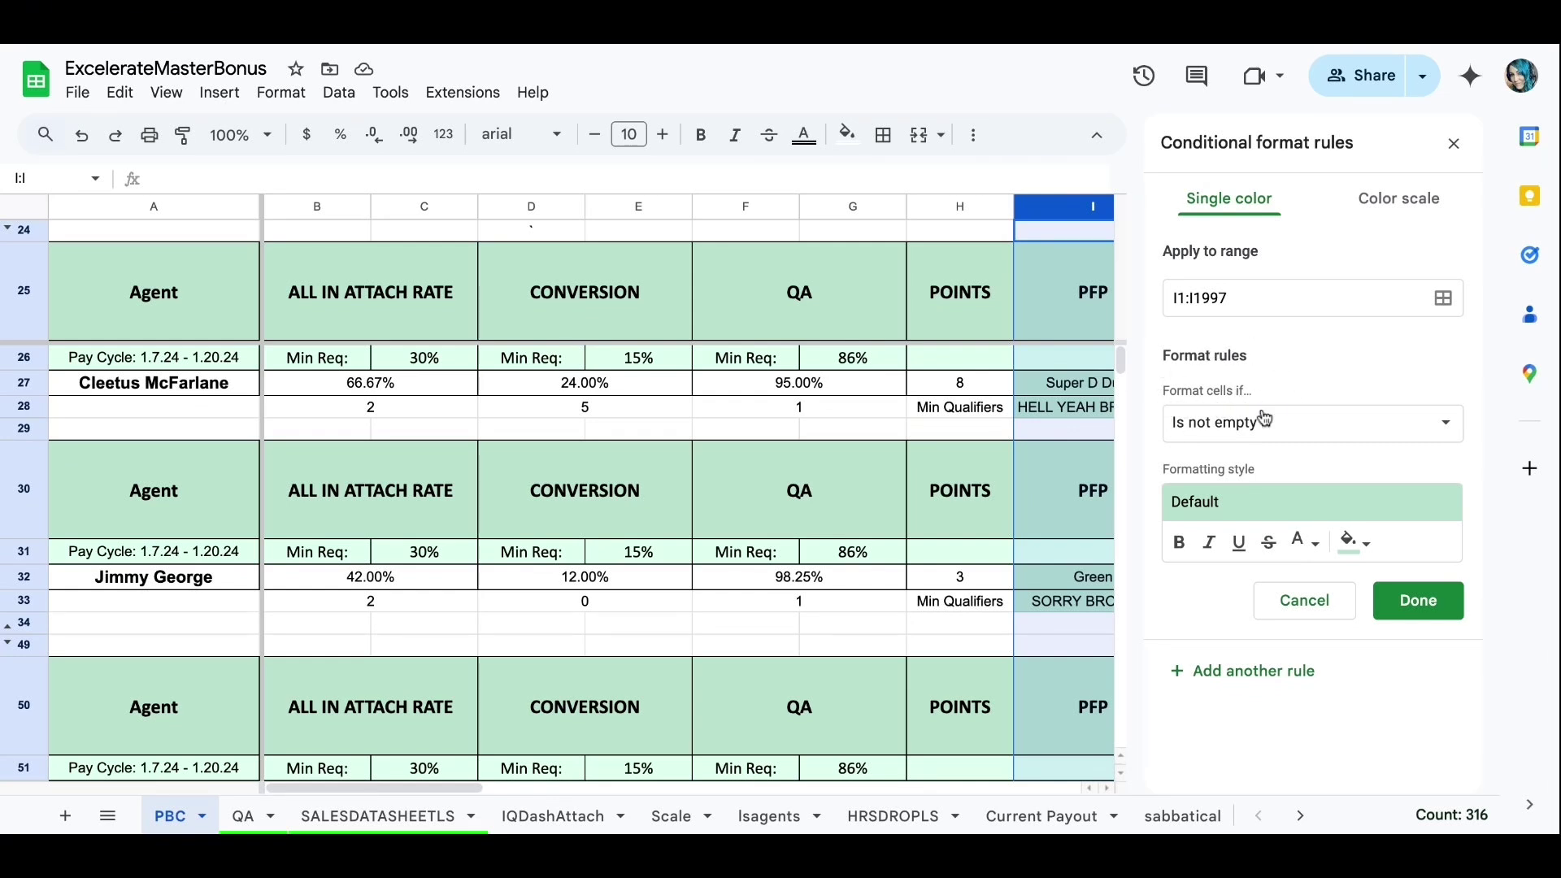
left_click(1274, 435)
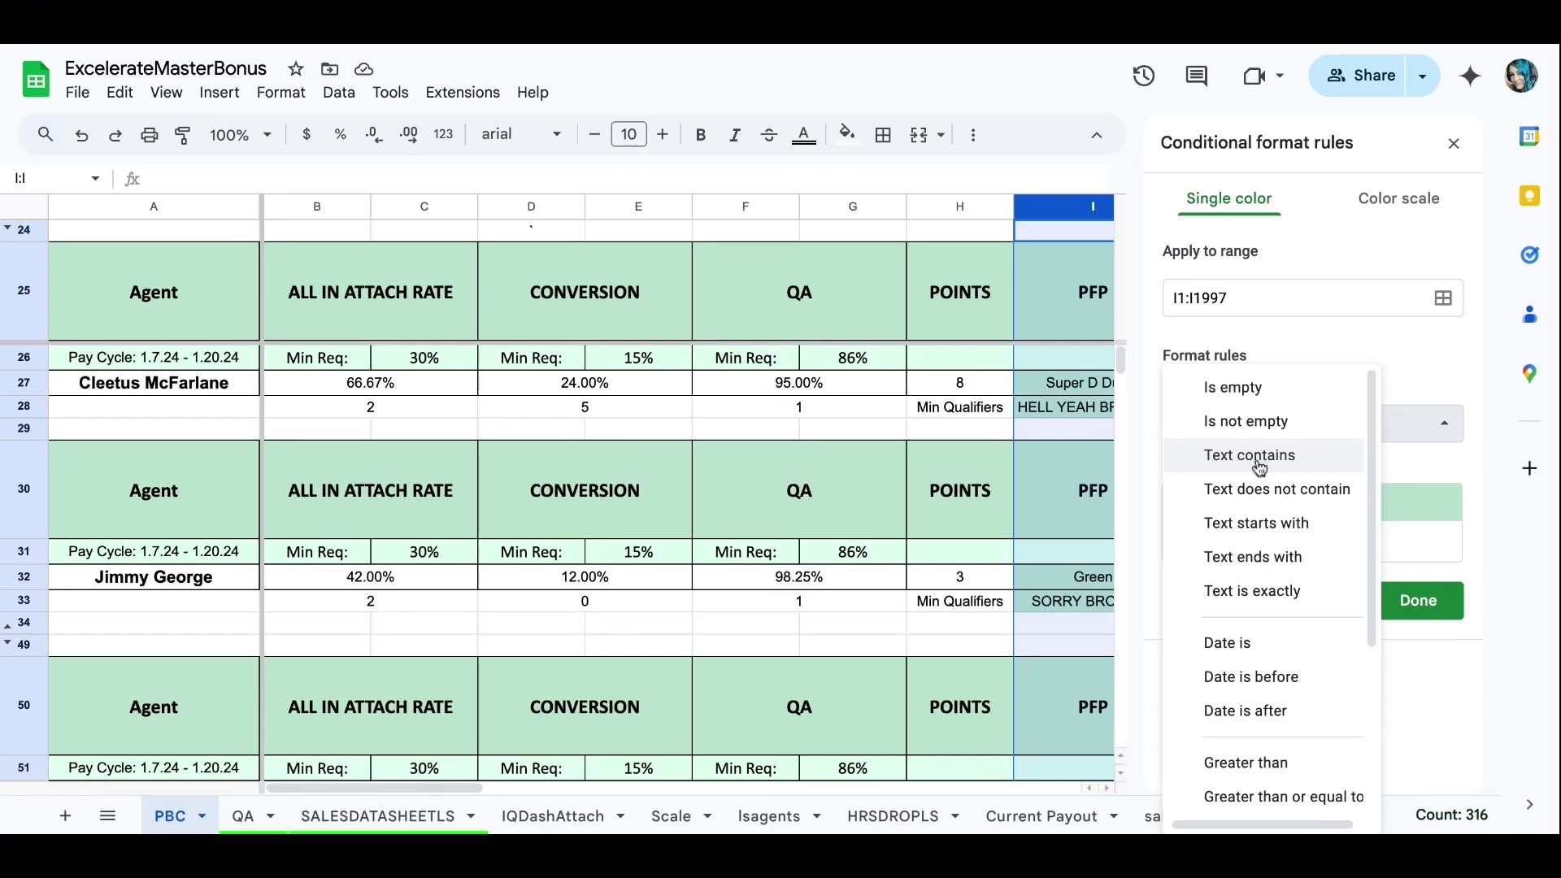
left_click(1285, 602)
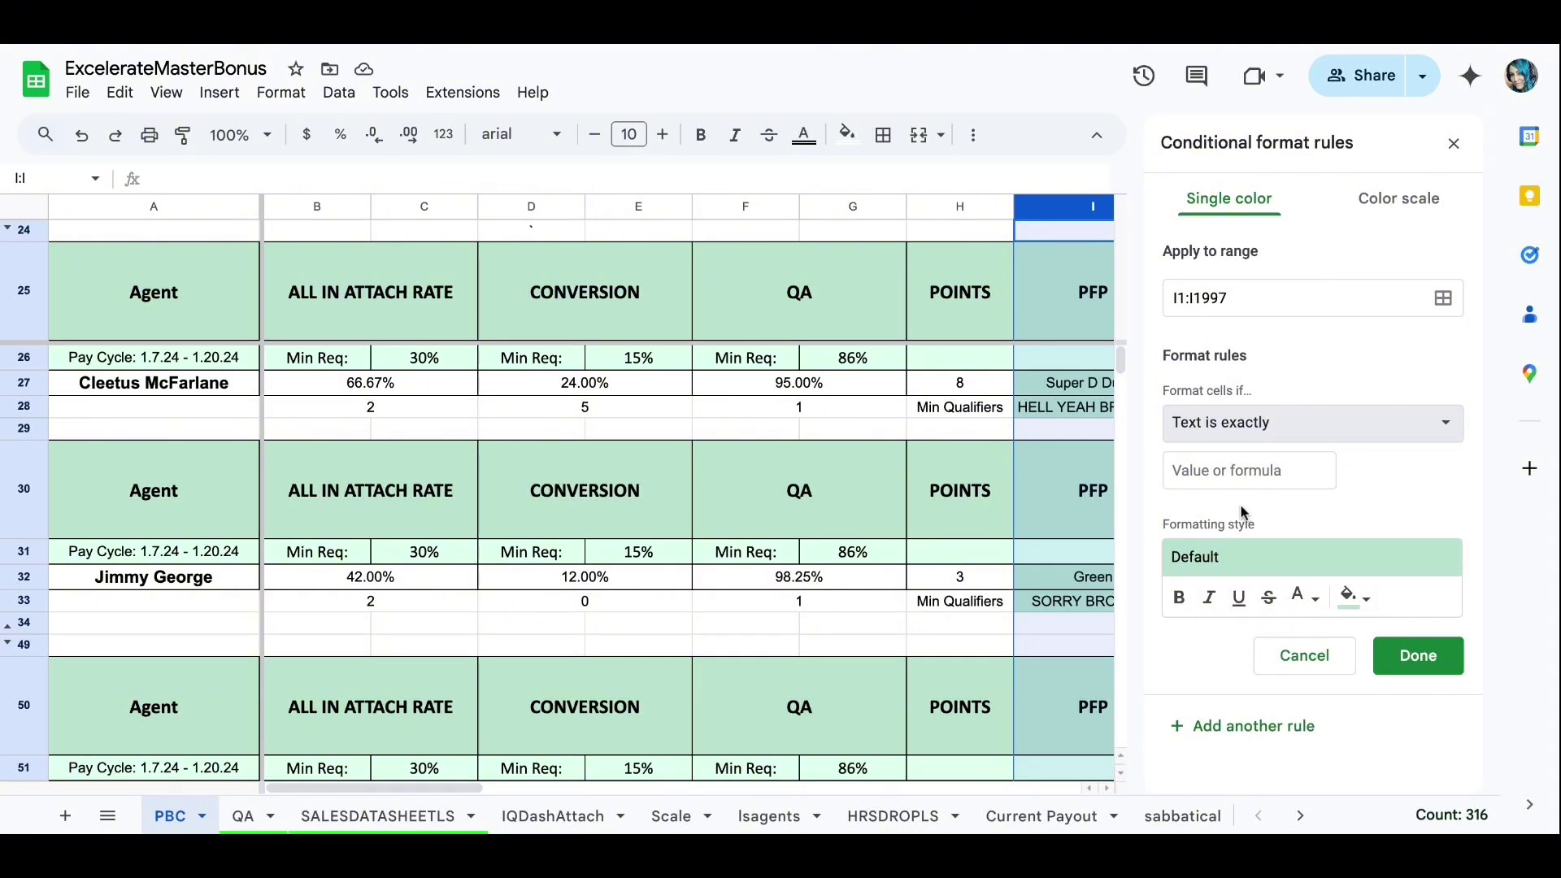
left_click(1238, 468)
type("HE")
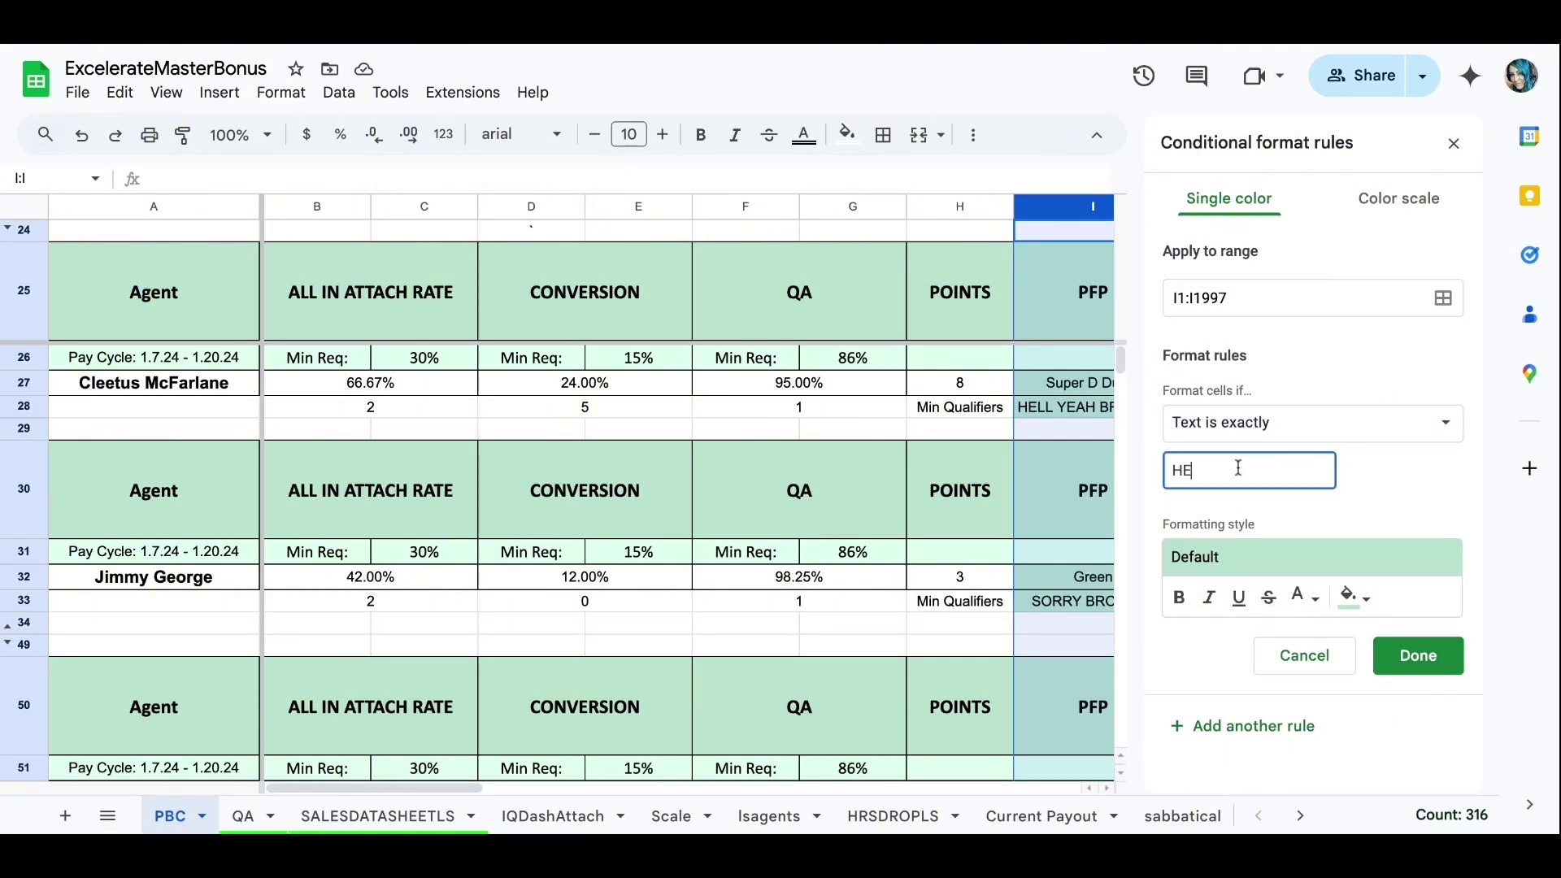
type("LL YEAH BROTHER")
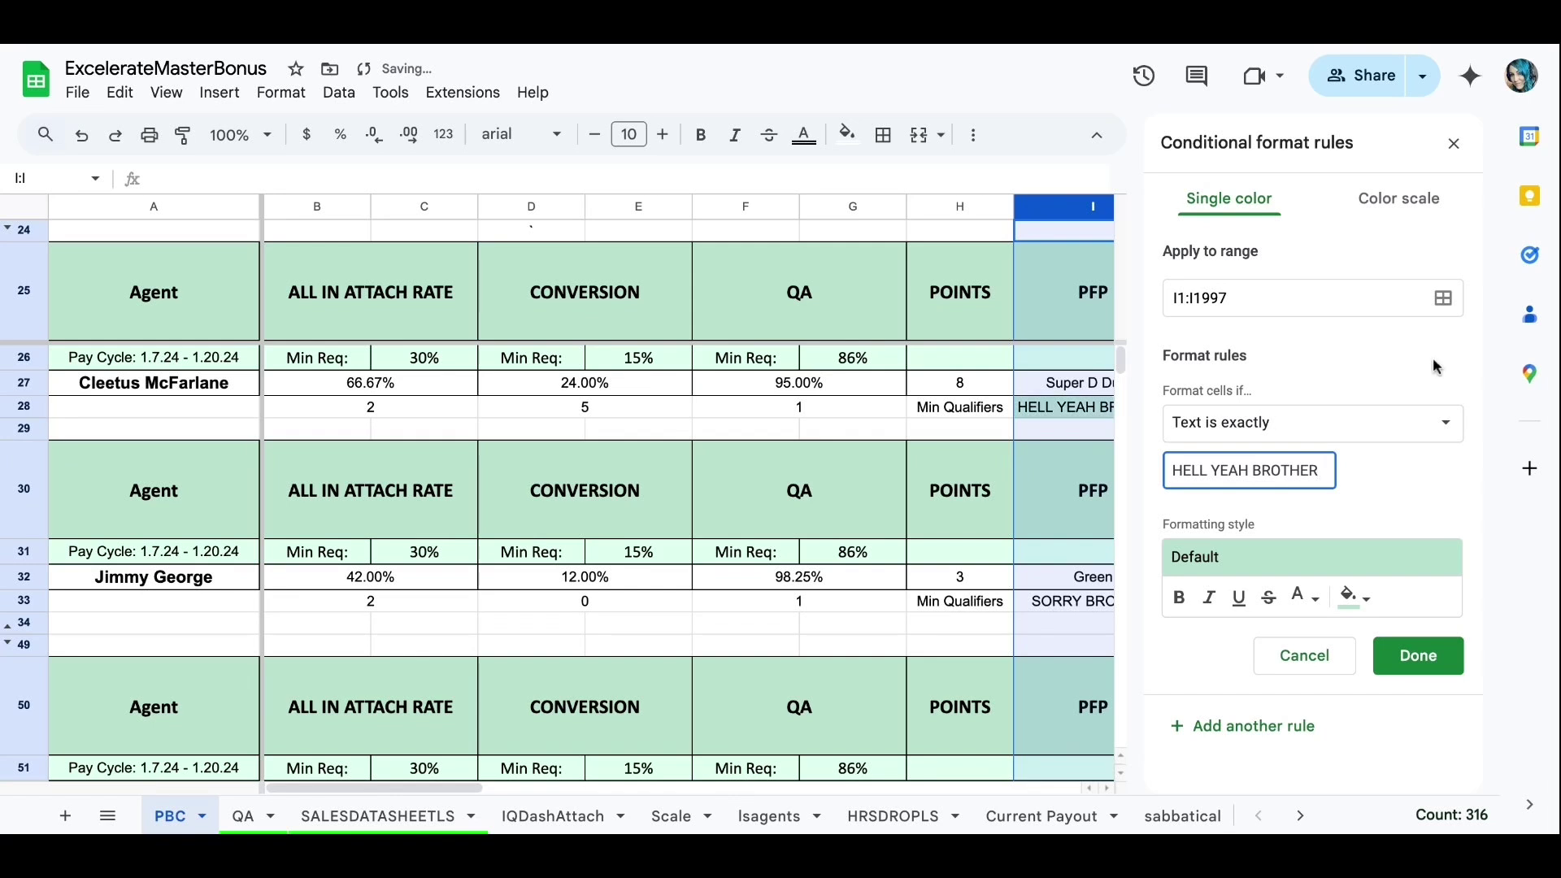
- Style the "HELL YEAH BROTHER" rule with the preset green text without fill, make it bold, and save the rule
left_click(1289, 569)
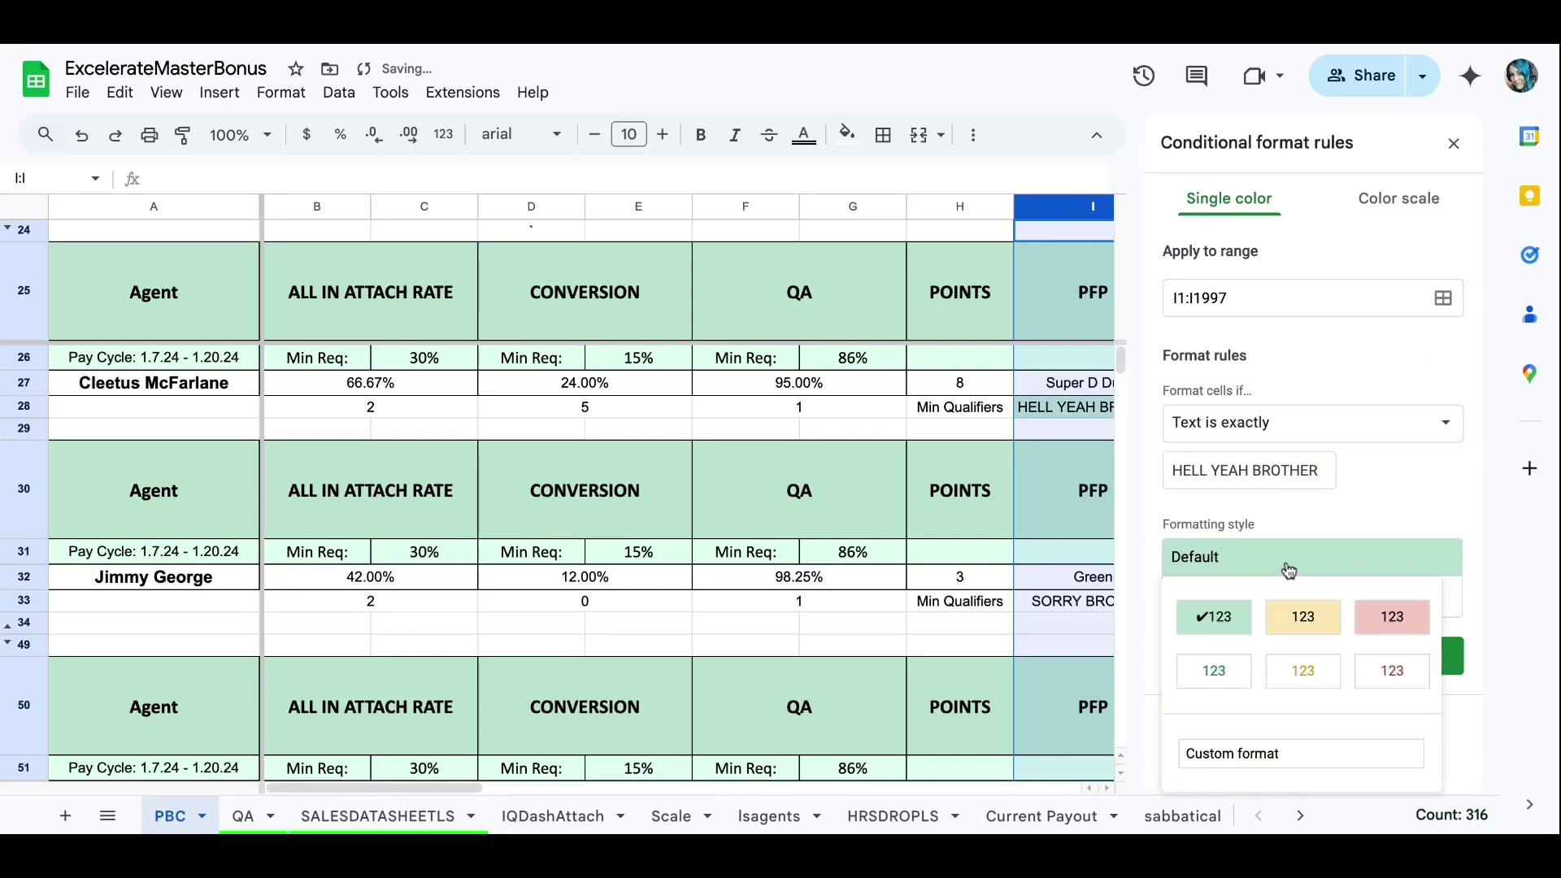
left_click(1217, 672)
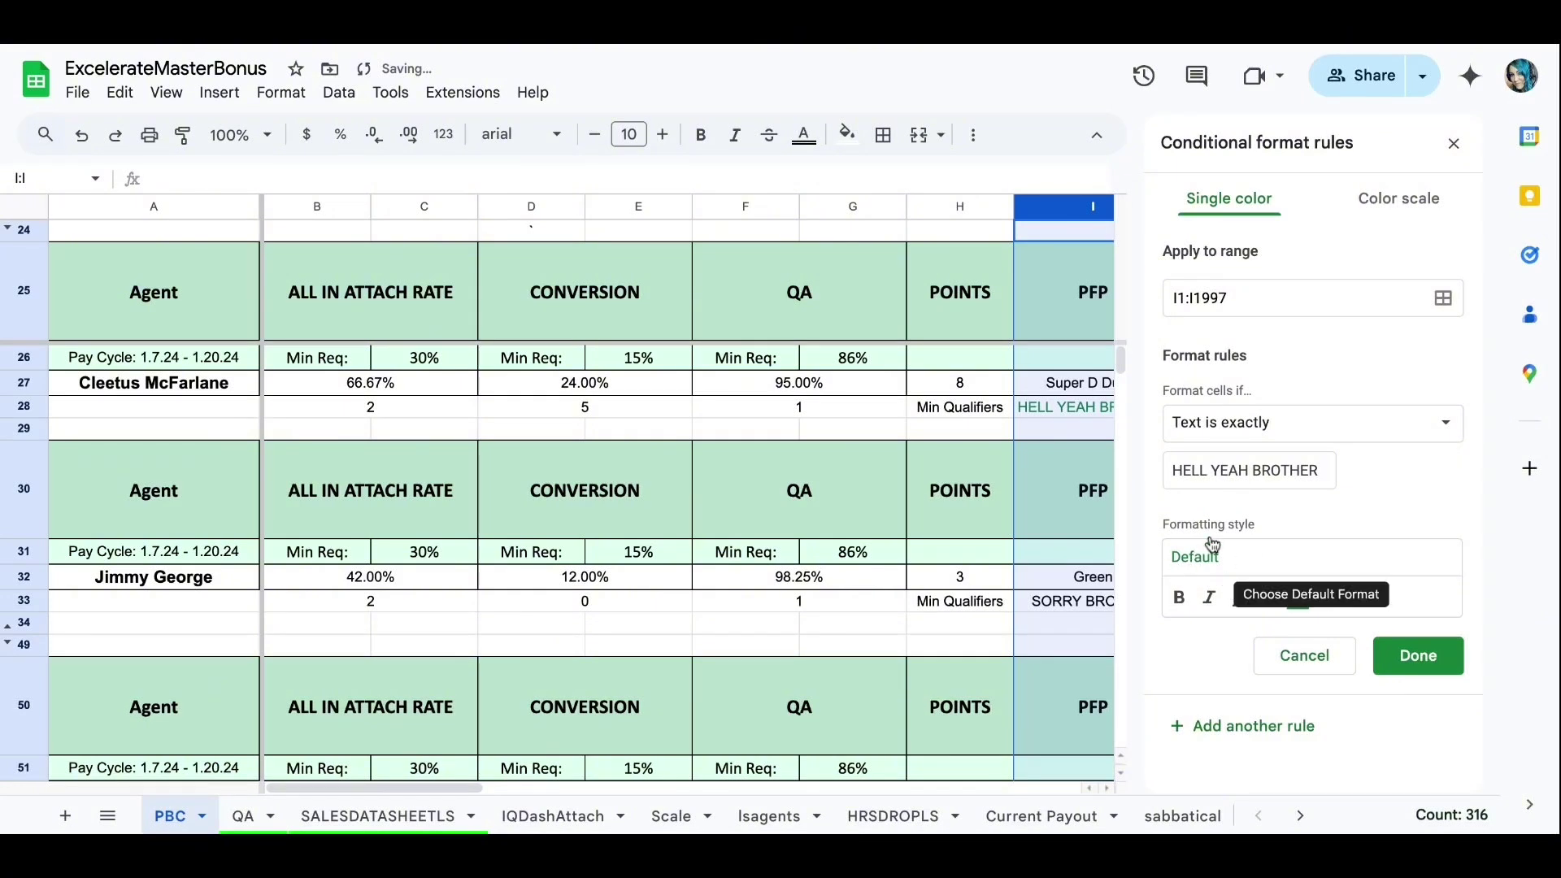
left_click(1178, 598)
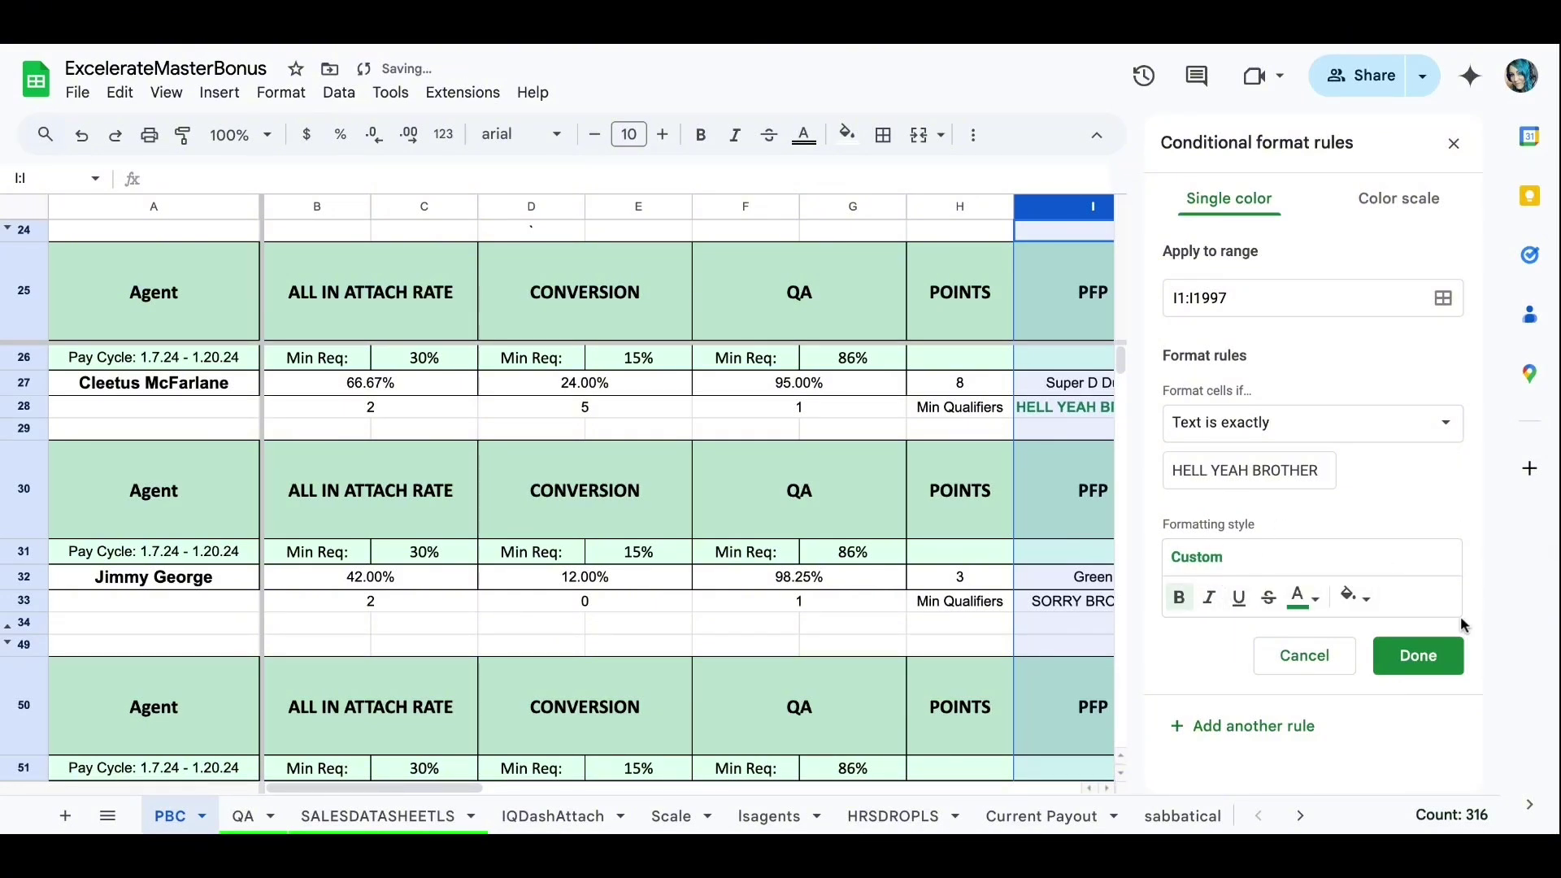
left_click(1435, 666)
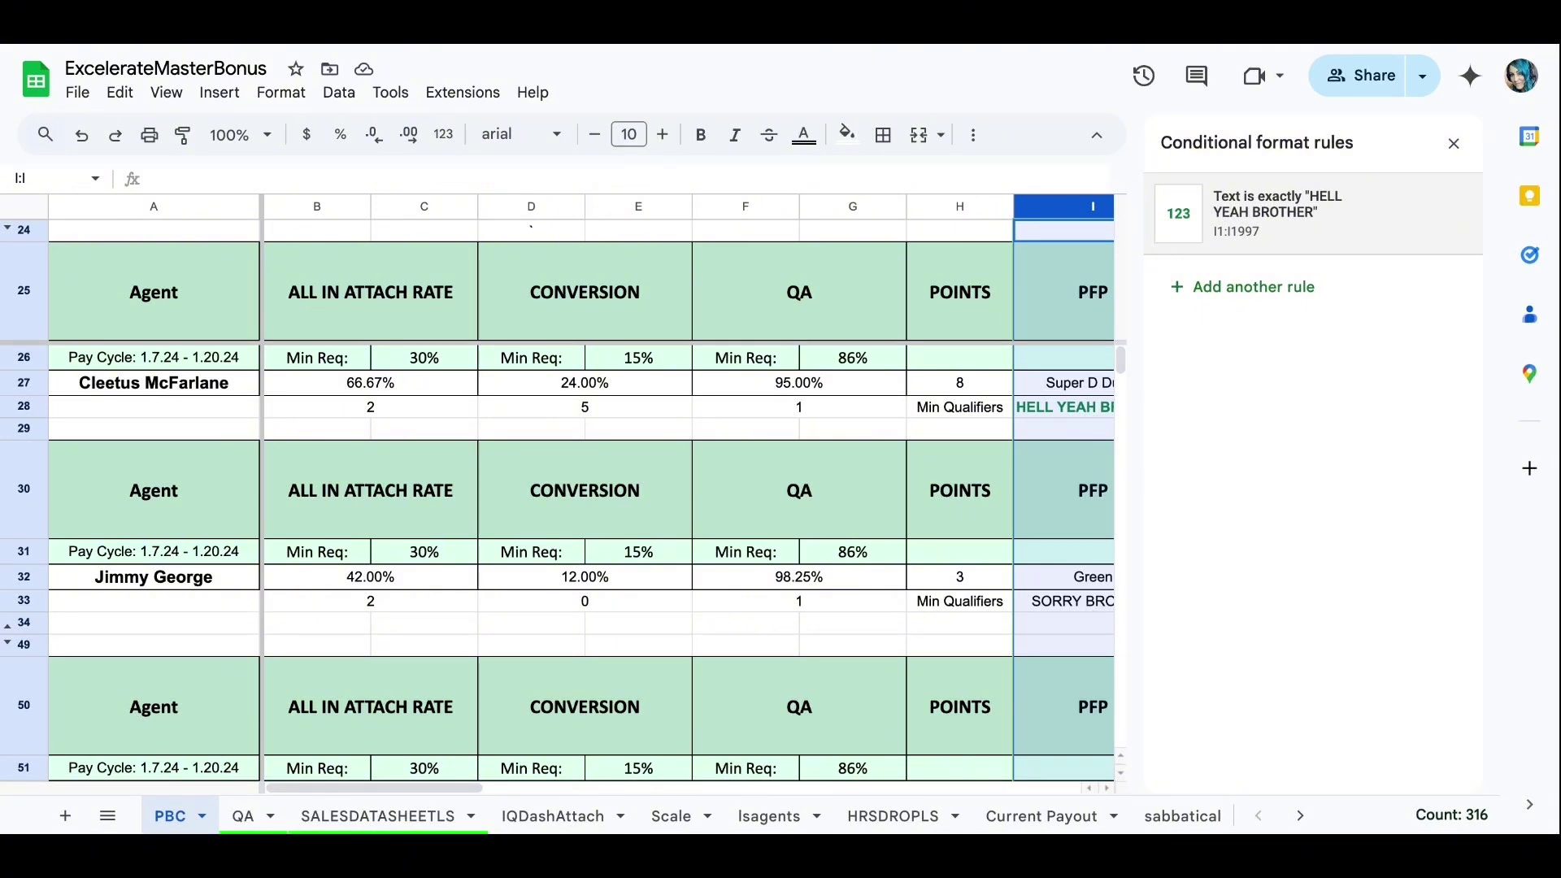
- Add a second conditional format rule to column I for cells whose text is exactly "SORRY BROTHER"
left_click(1259, 291)
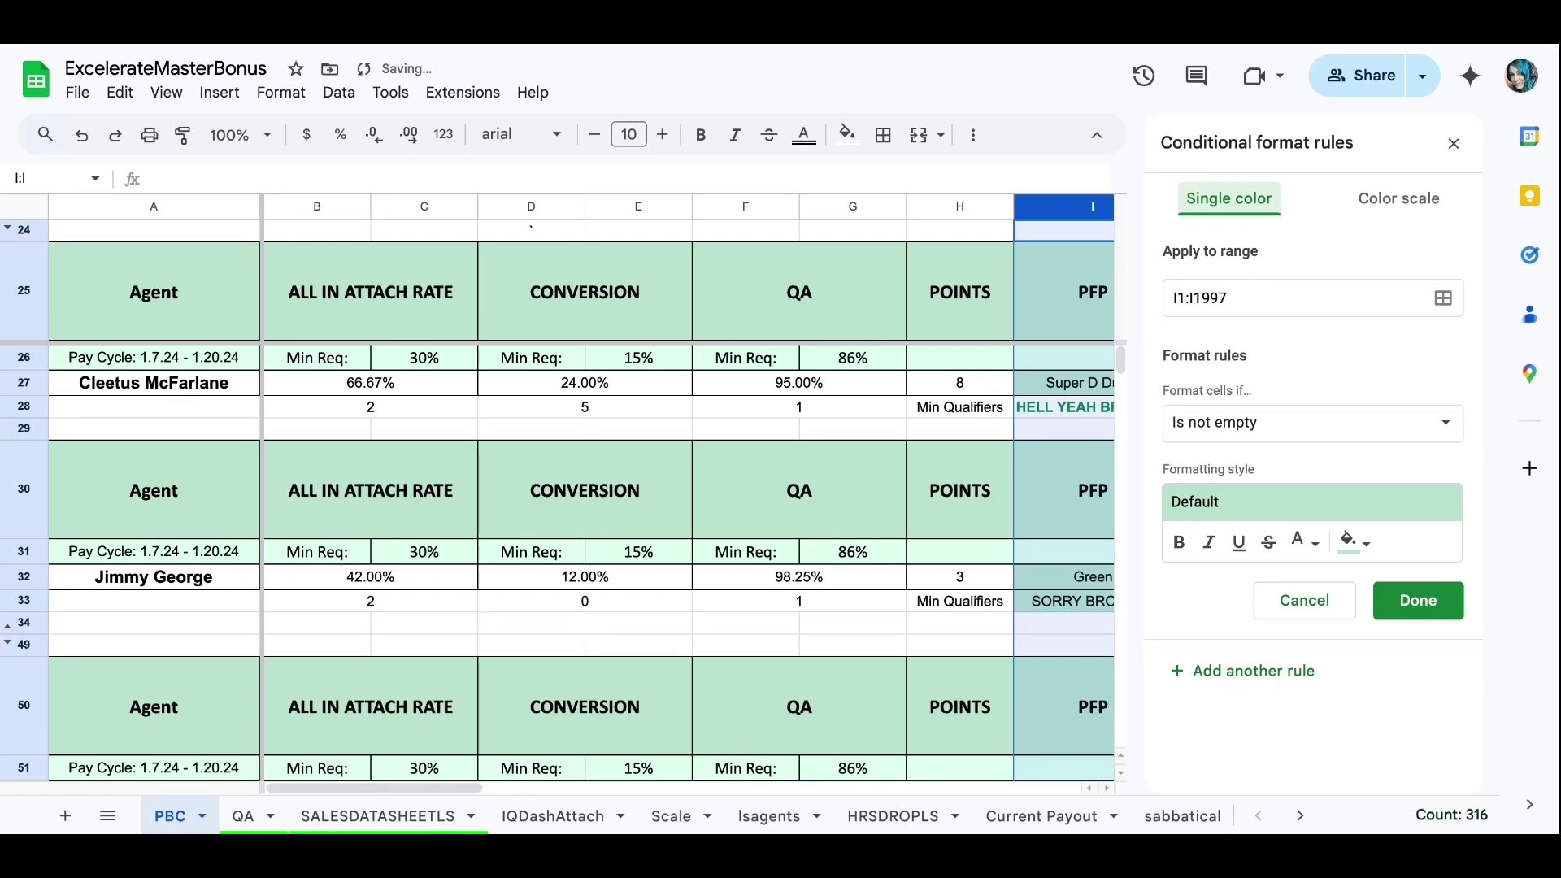
left_click(1260, 425)
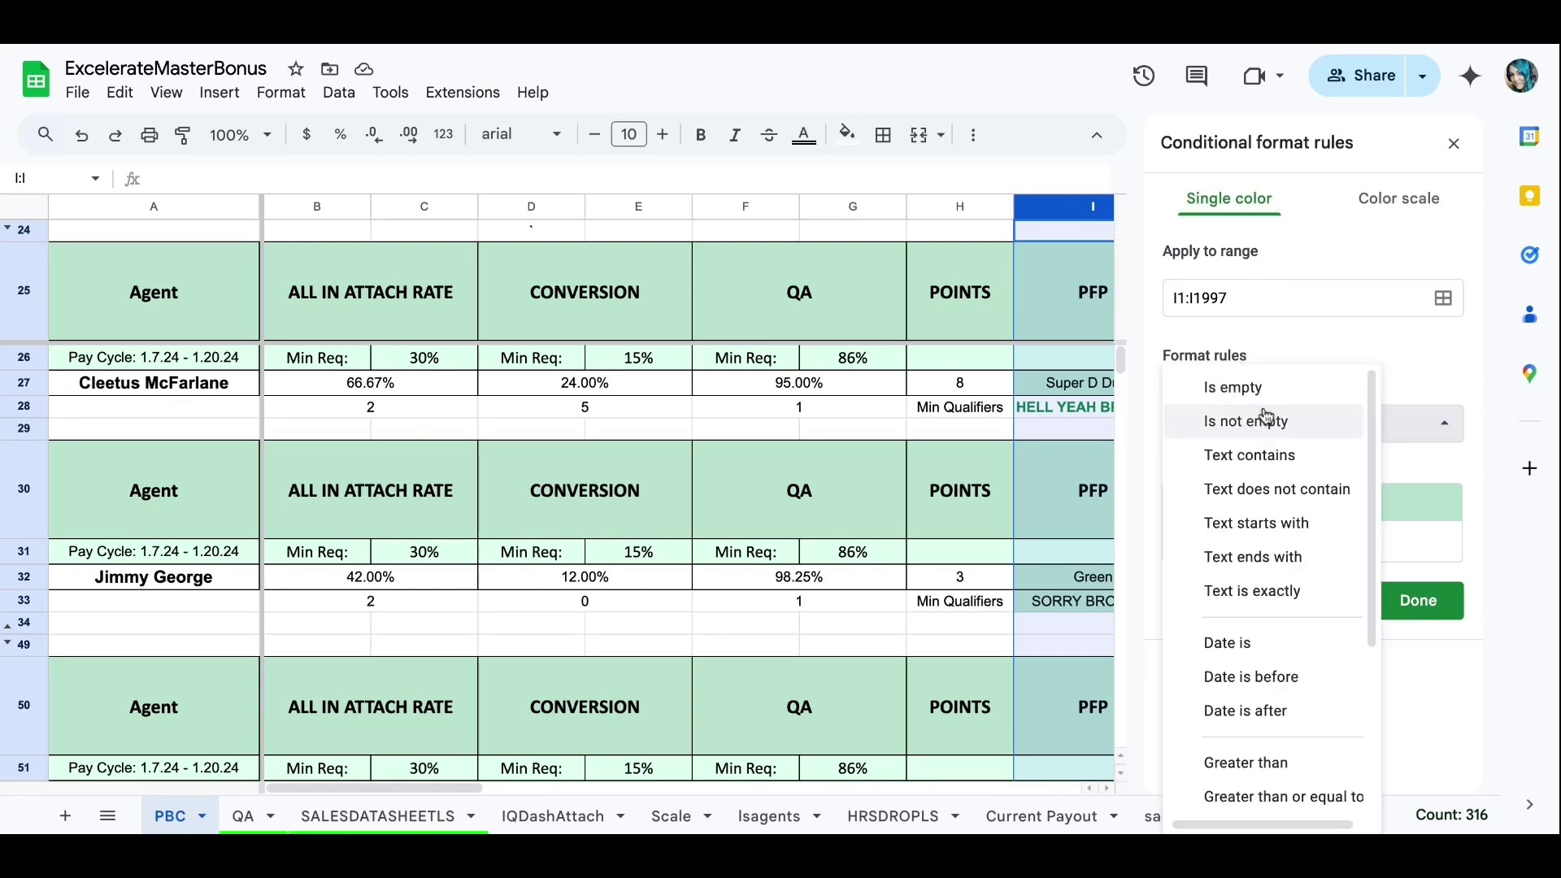
left_click(1277, 598)
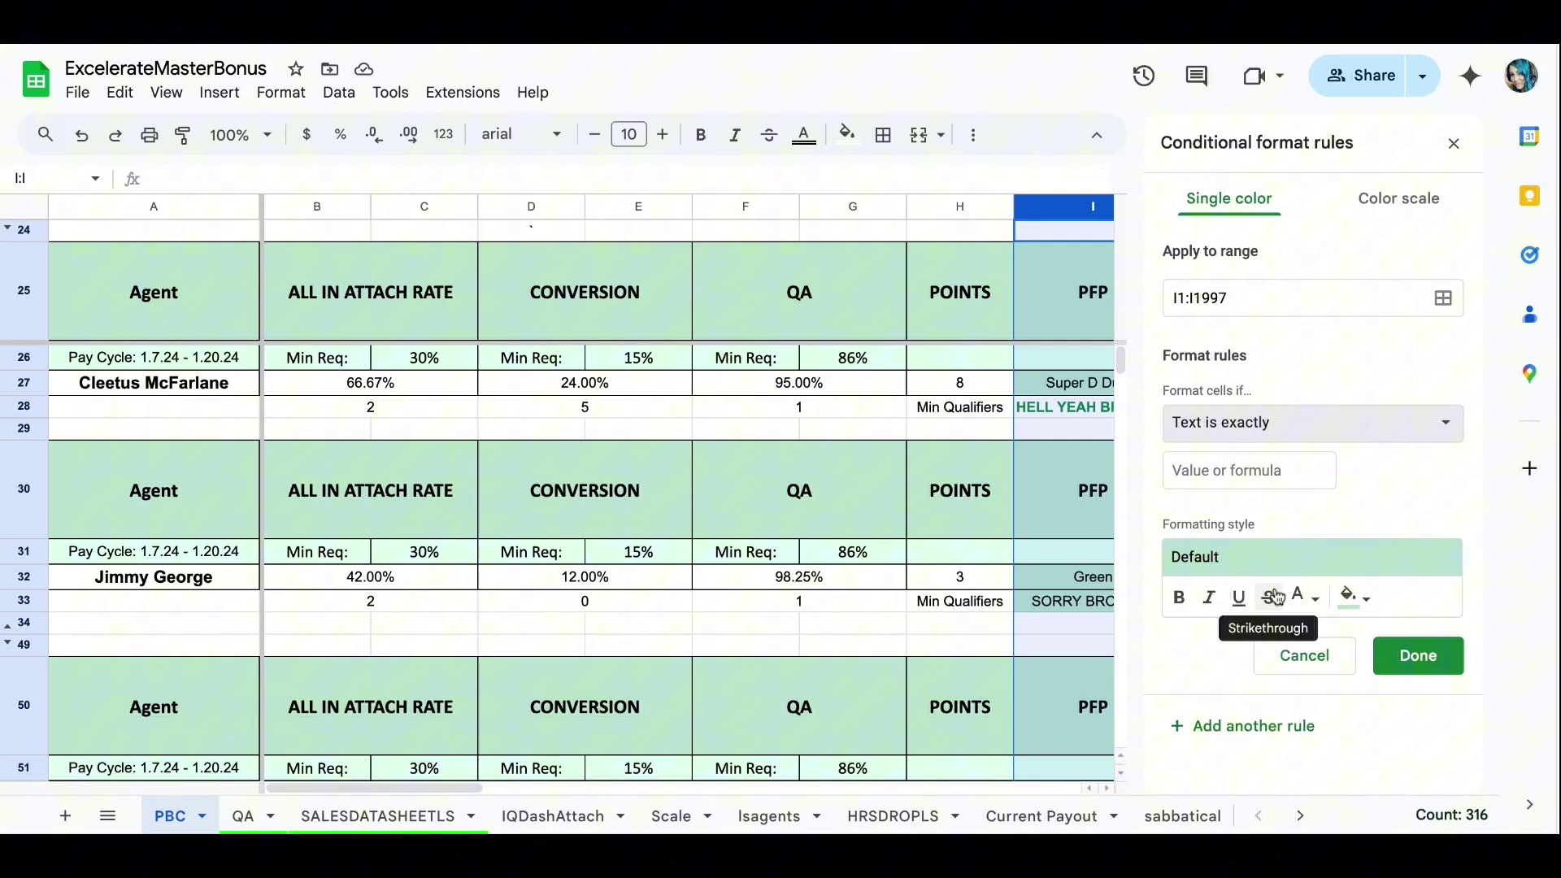
left_click(1242, 470)
type("SO")
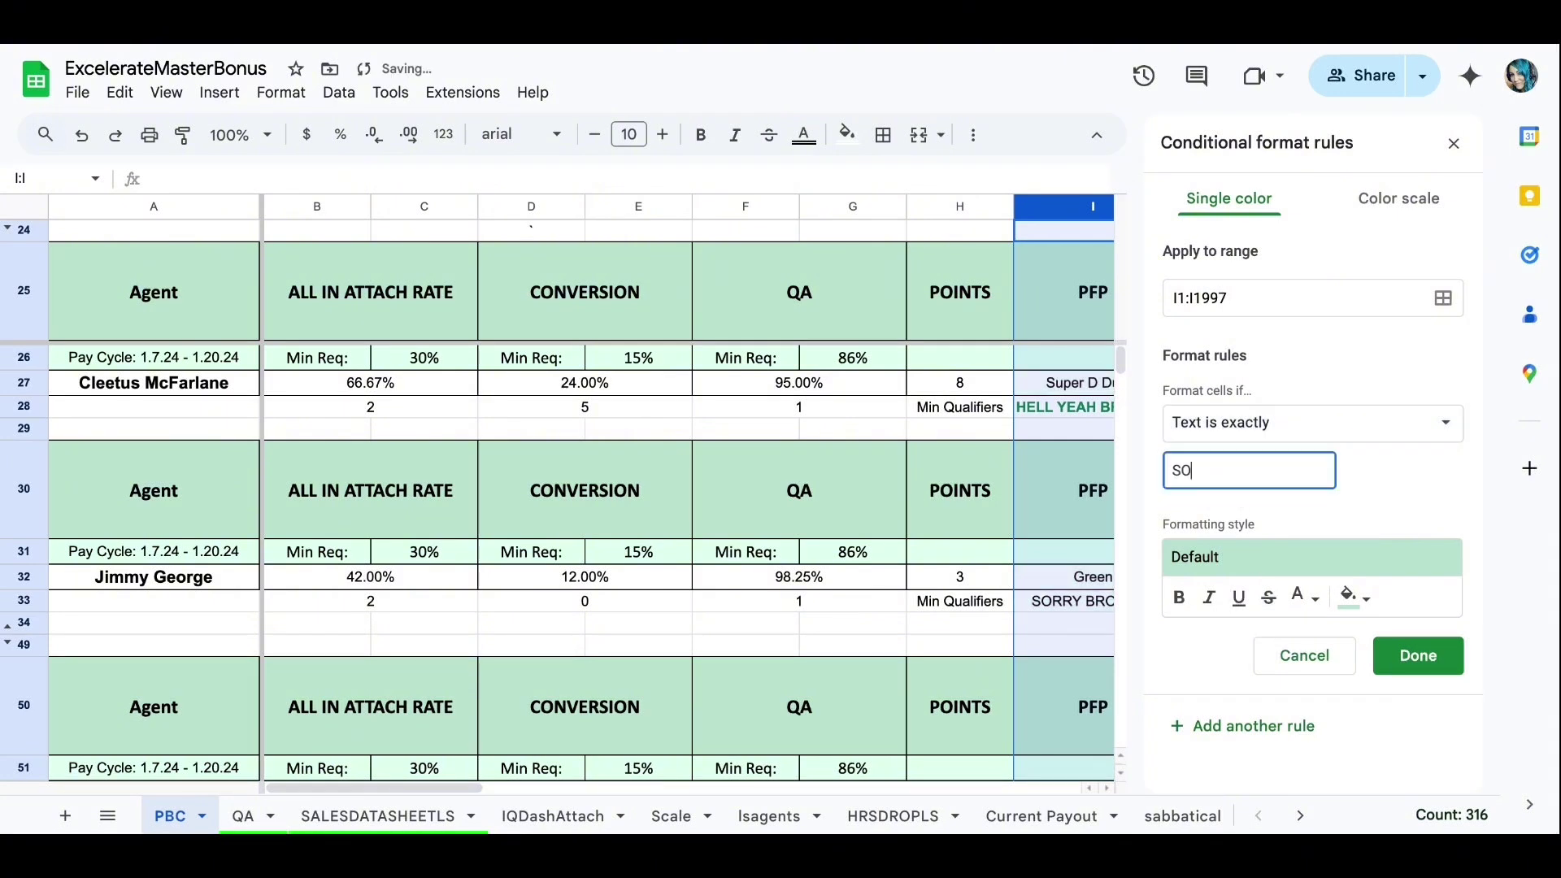
type("RRY BROTHER")
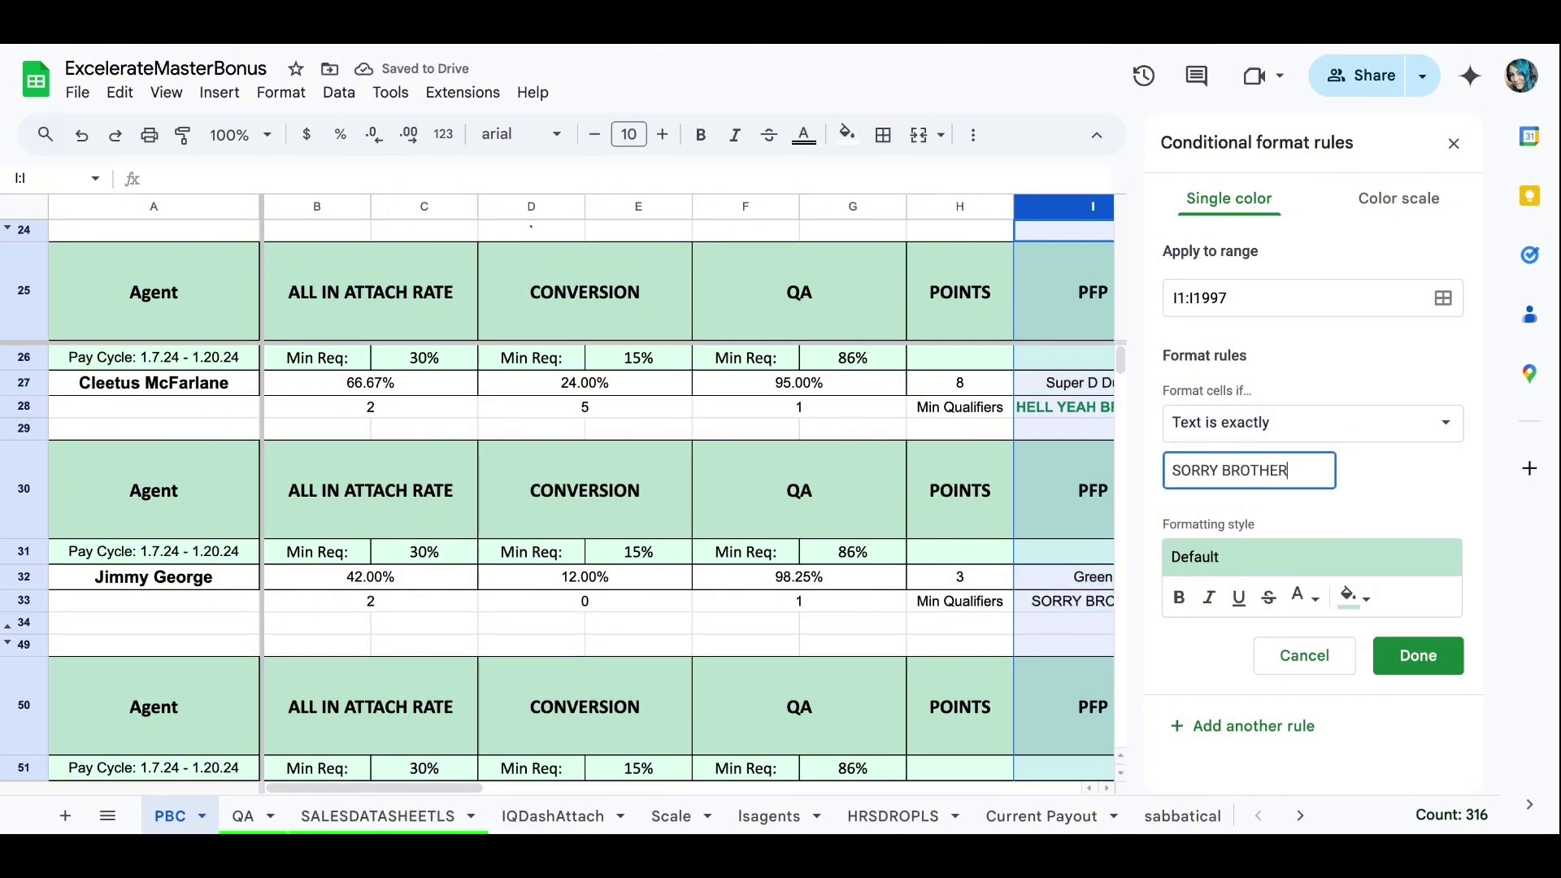
- Give the "SORRY BROTHER" rule the preset red text without fill, in bold, then save it and close the rules
left_click(1345, 560)
left_click(1400, 676)
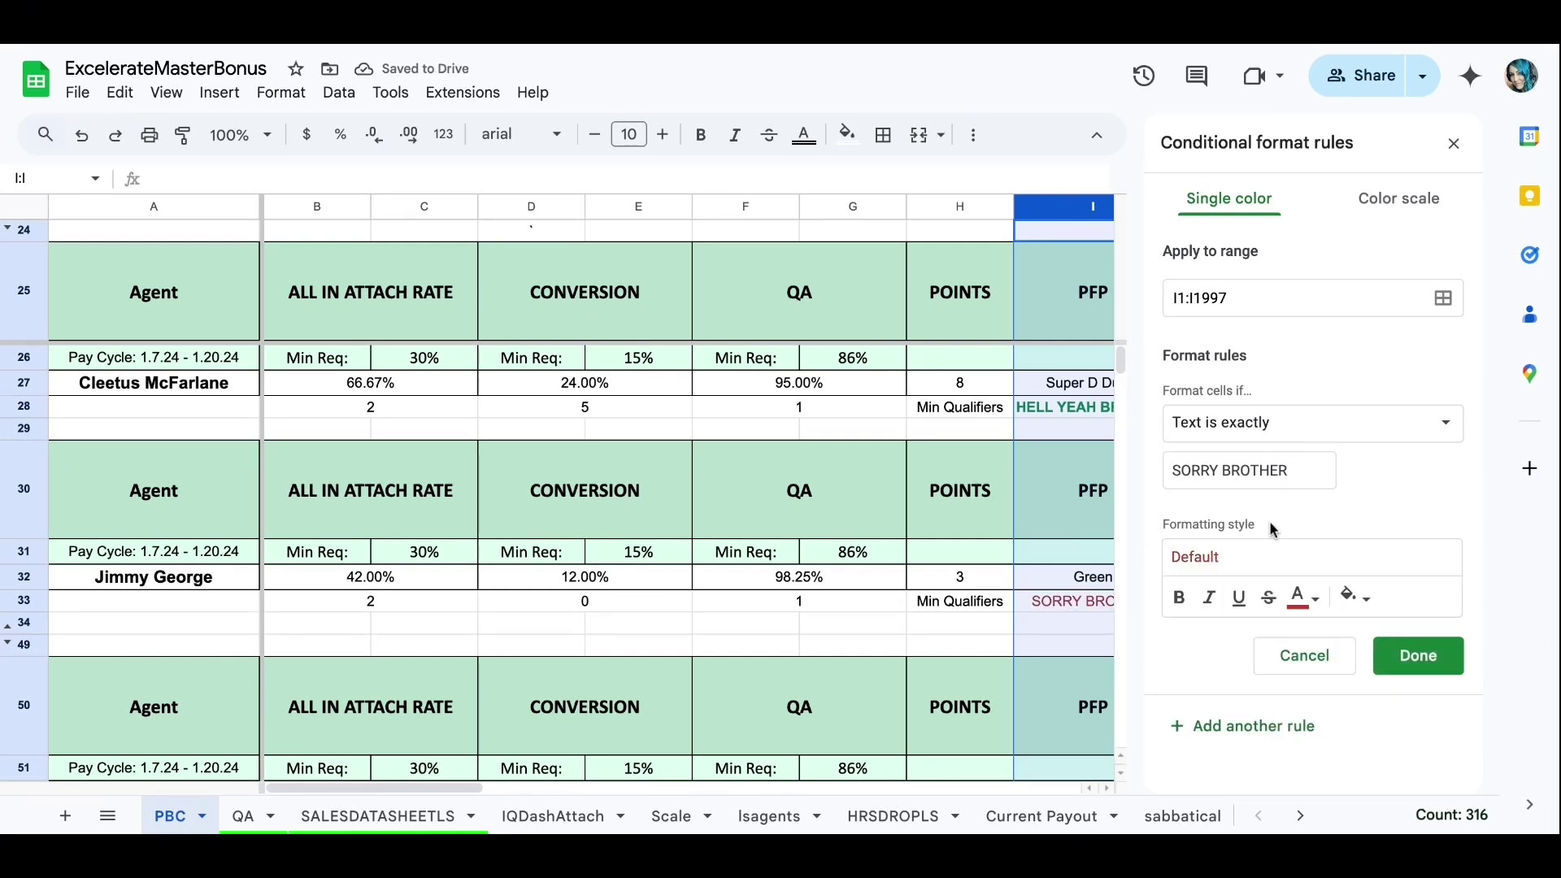
left_click(1178, 598)
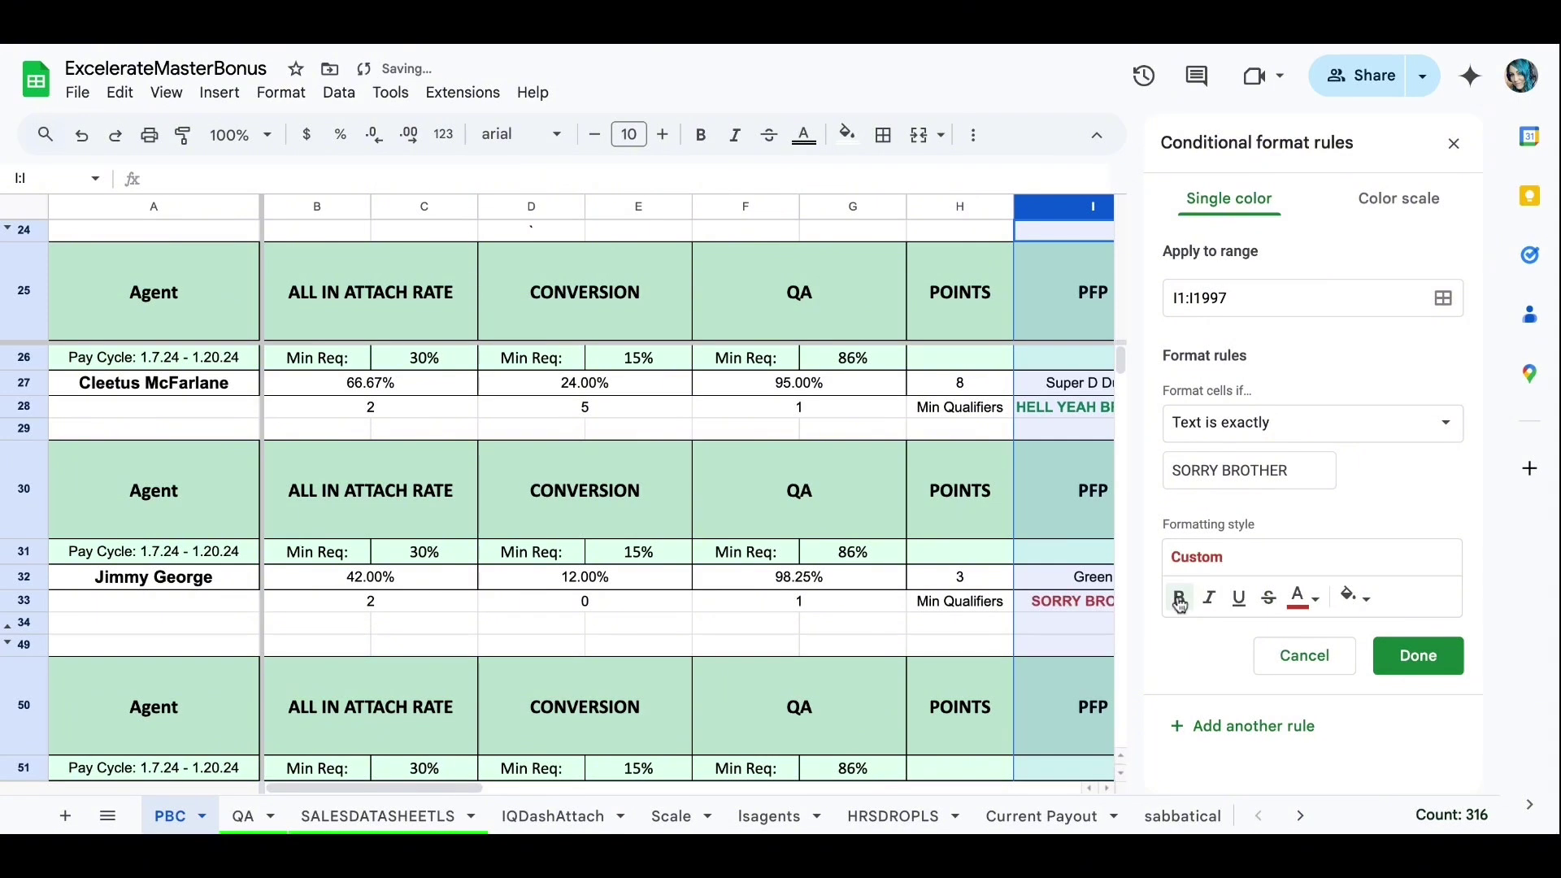
left_click(1423, 655)
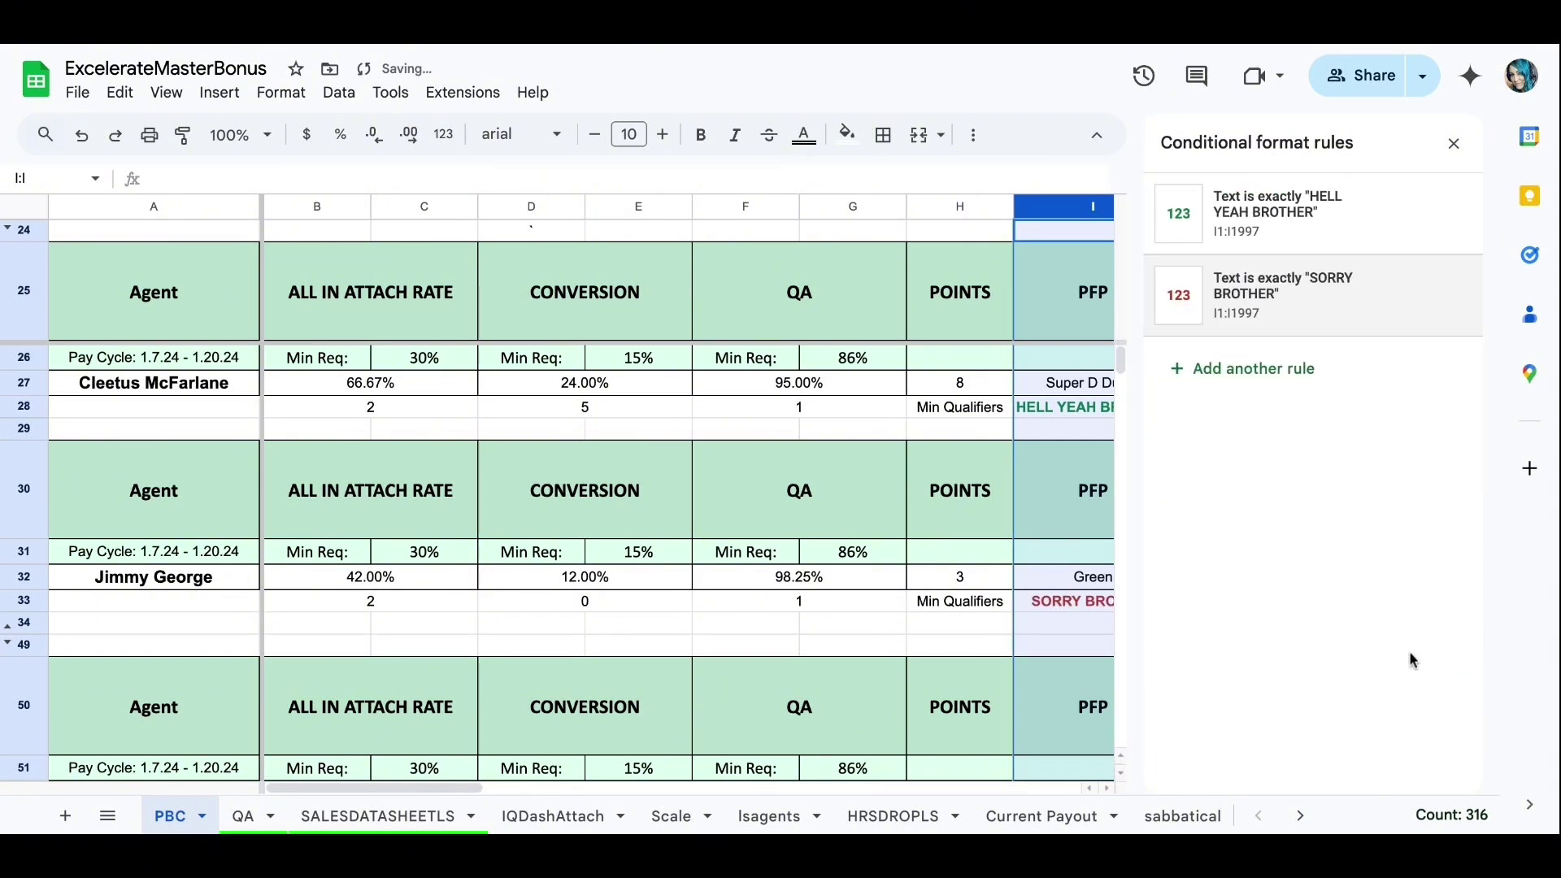
left_click(1454, 146)
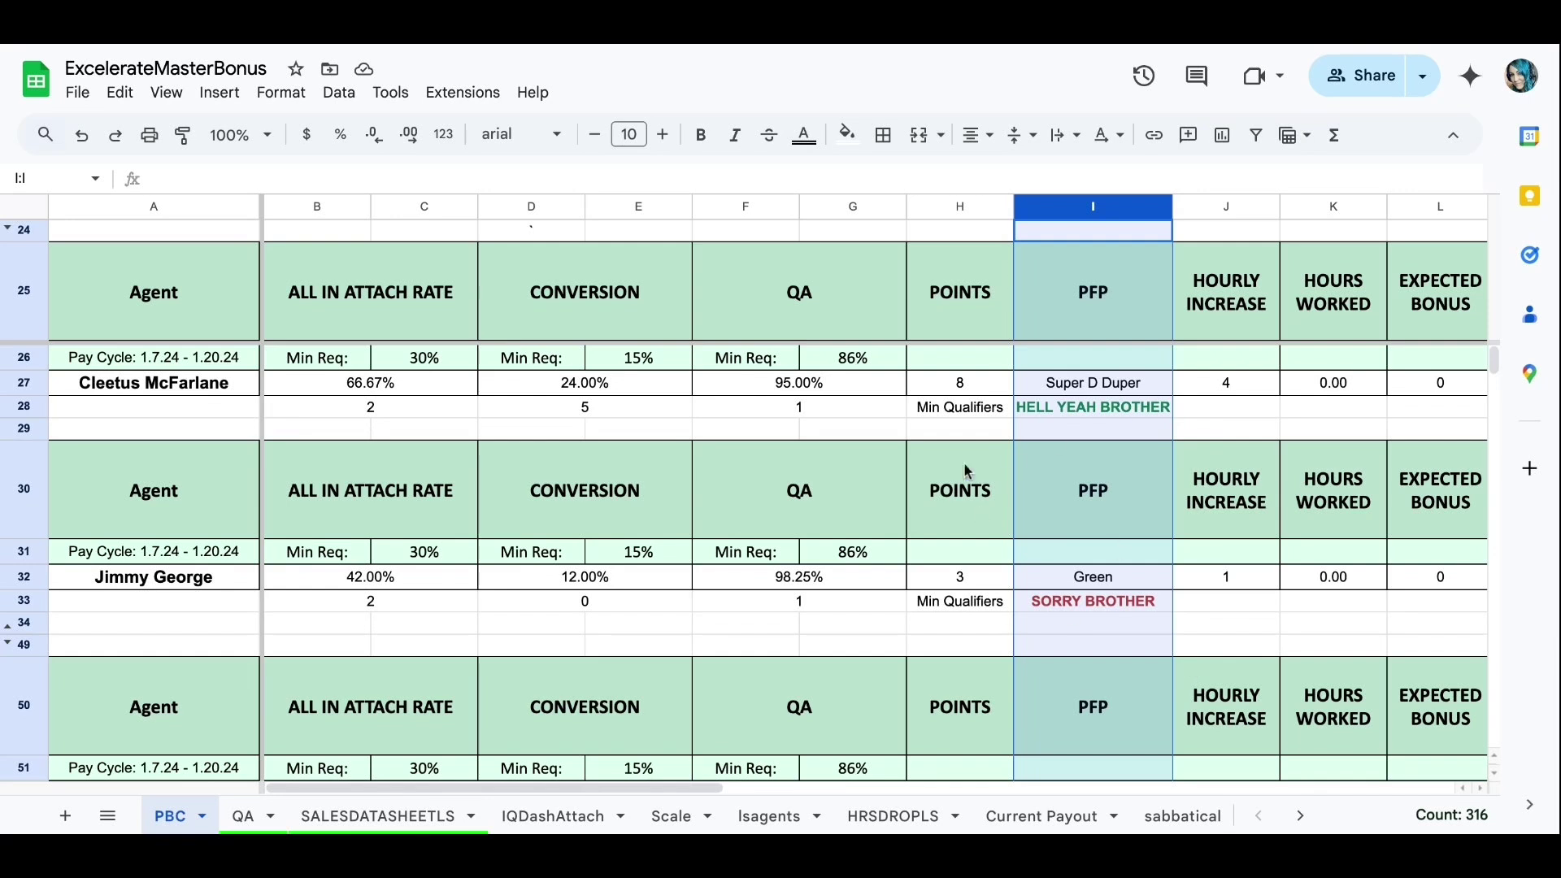
- Examine the contents of row 28 cell by cell, from column A through the PFP column
left_click(210, 409)
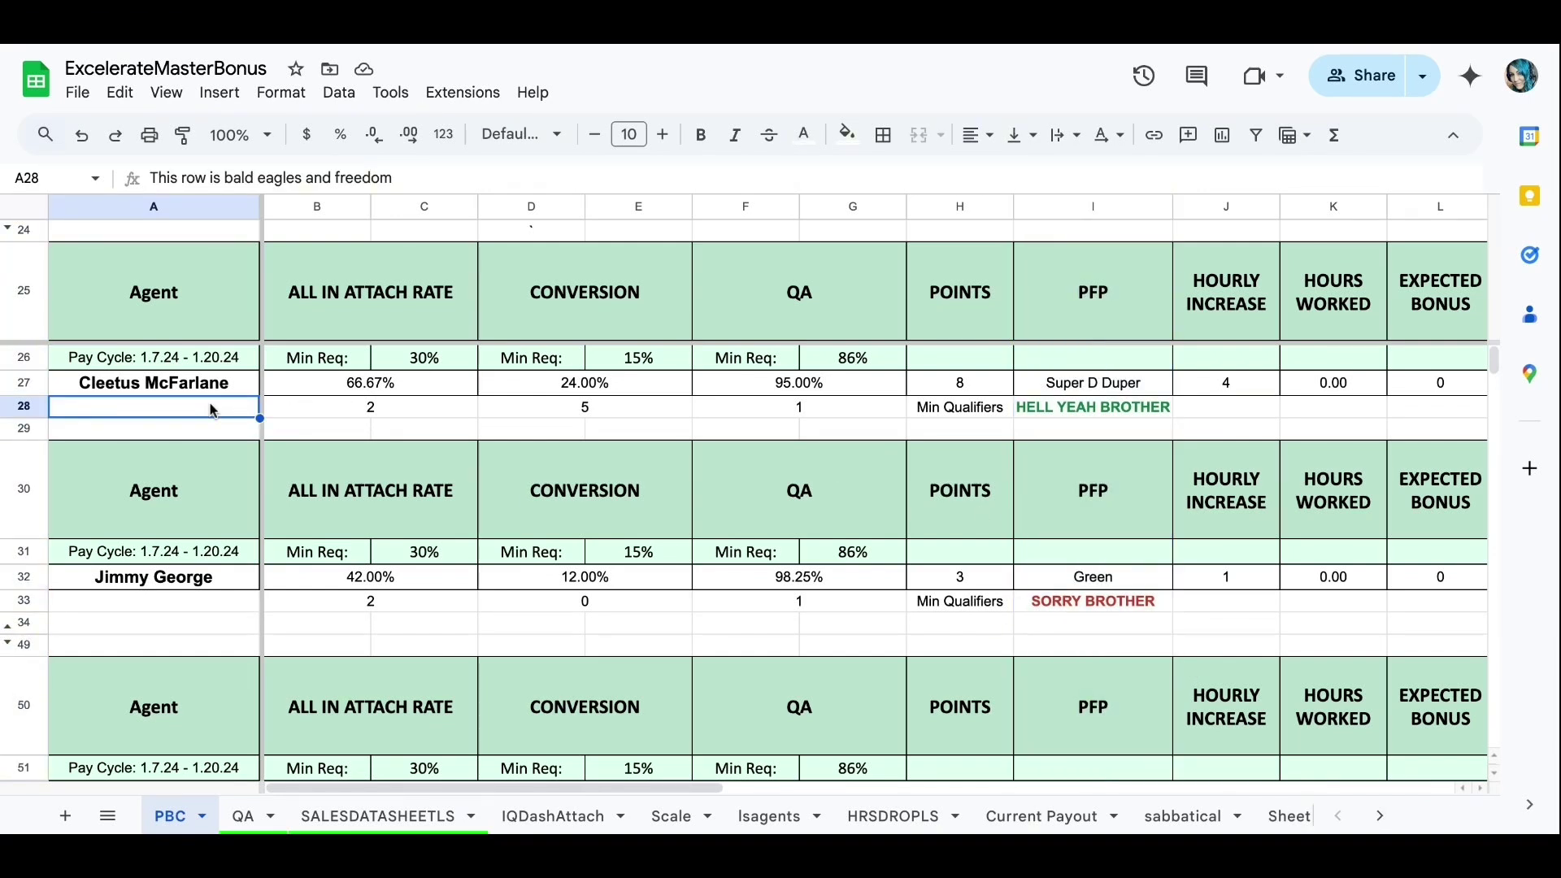
key("Right")
key("Right")
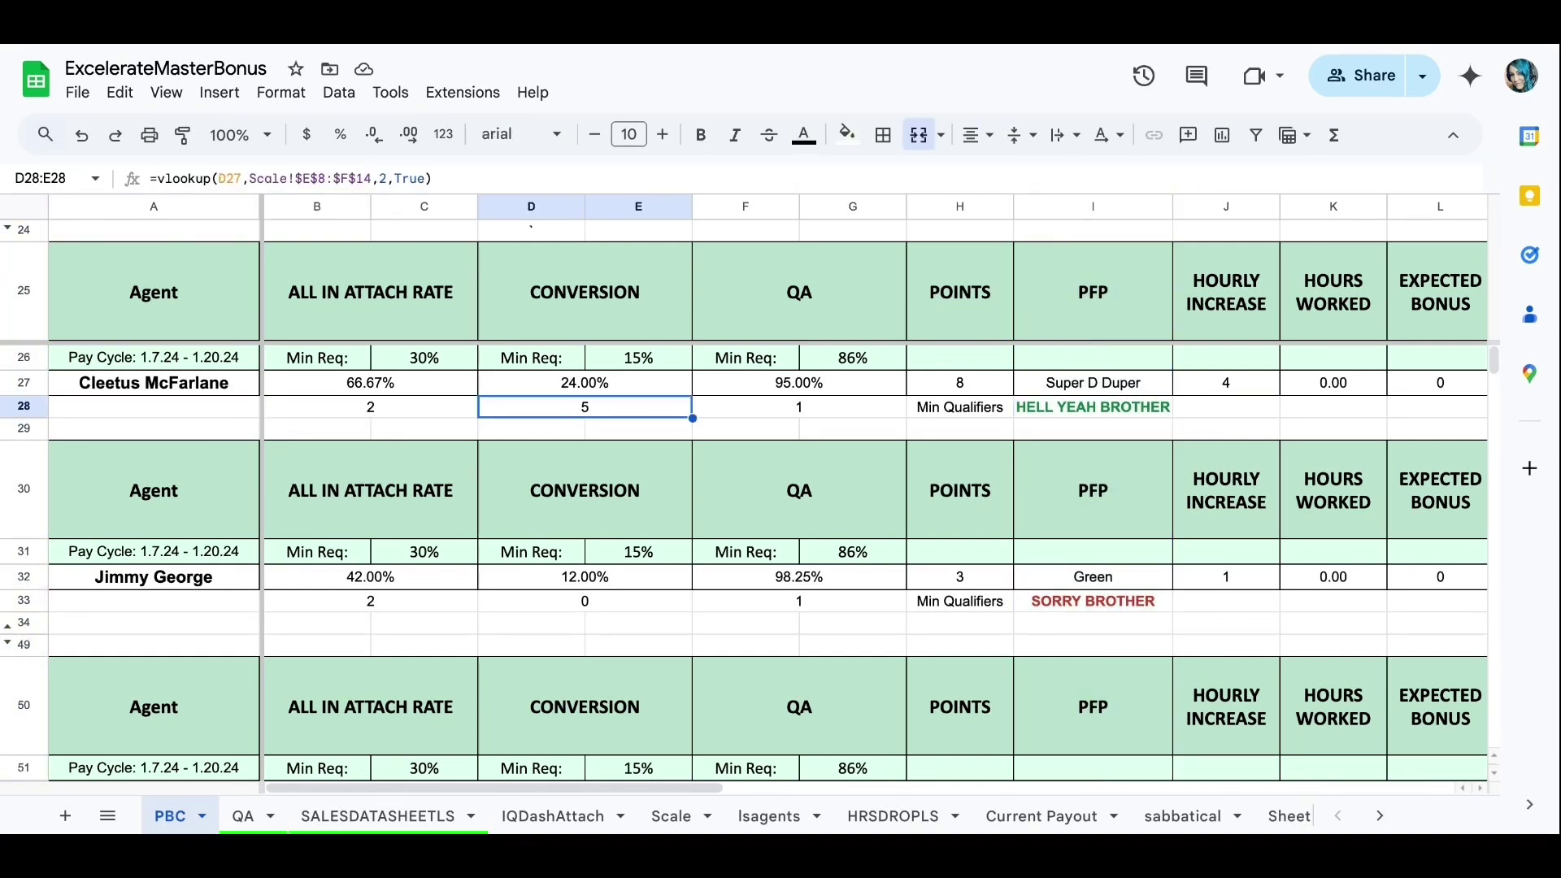
key("Right")
key("Right")
key("Right")
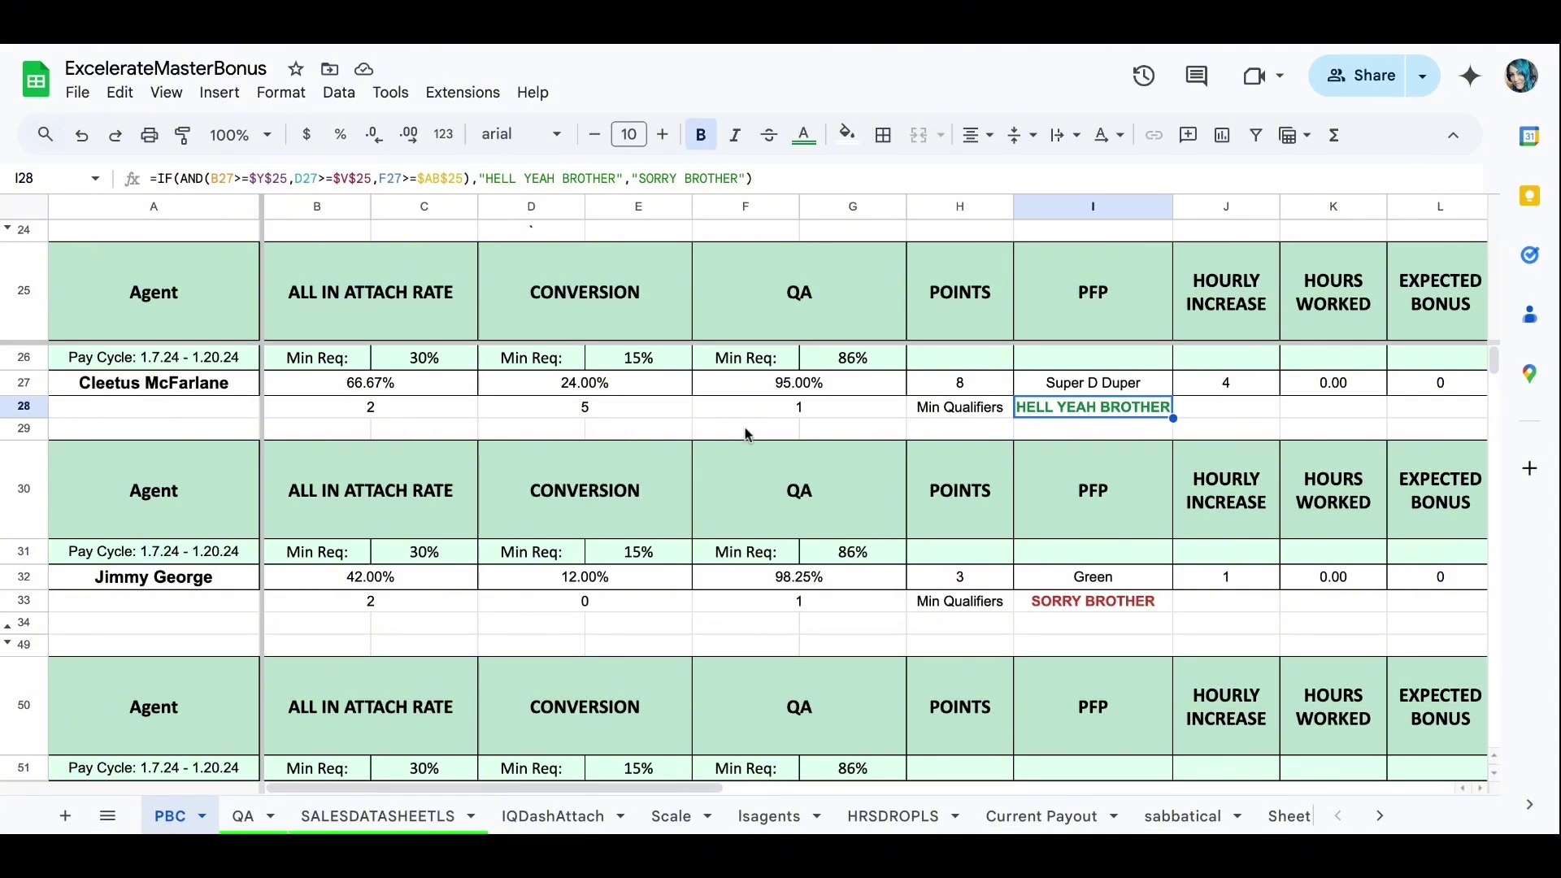